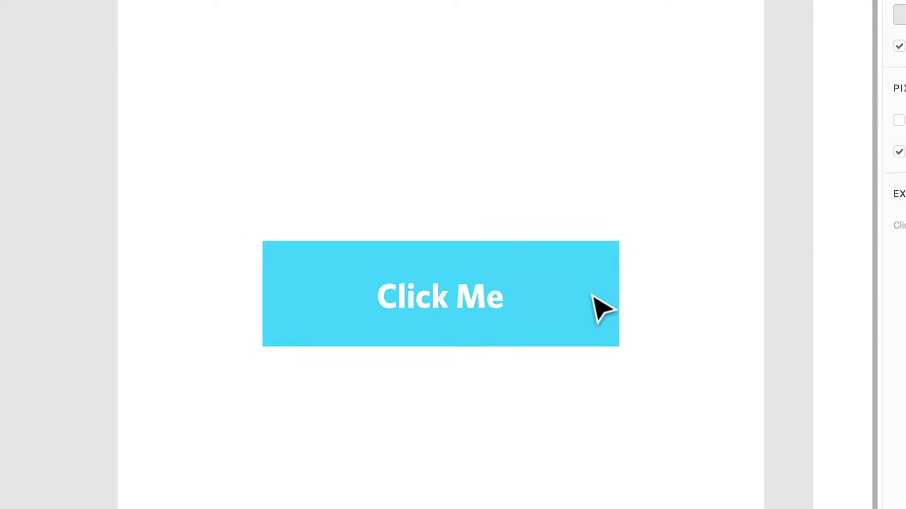
Step: Add a shadow effect to the Click Me button rectangle and switch it to Inner Shadow
click(588, 304)
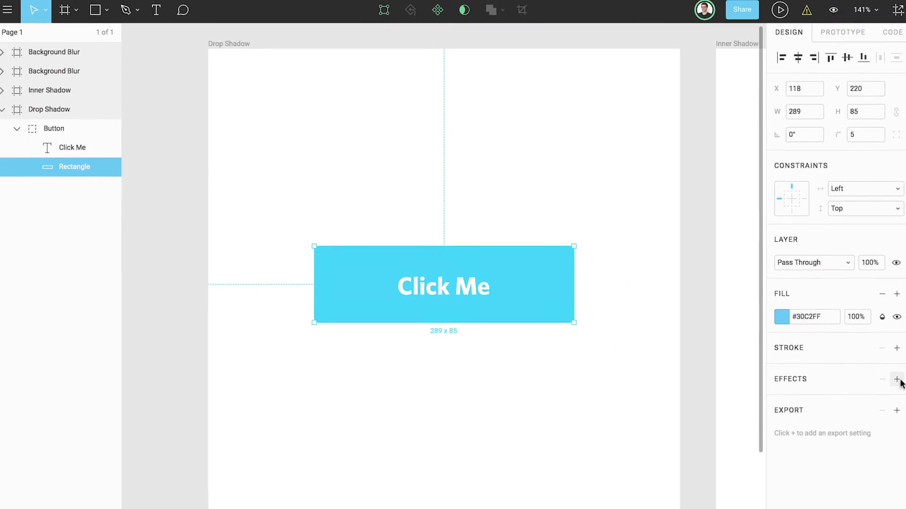
click(896, 379)
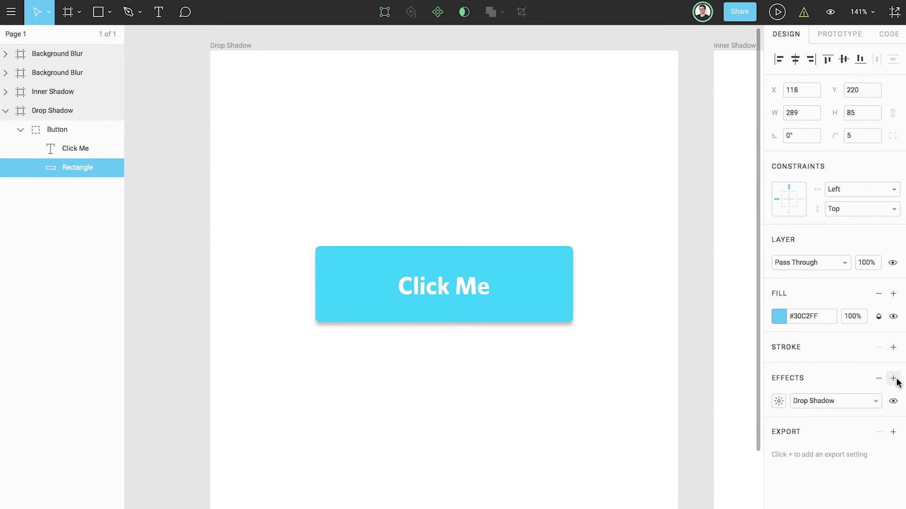
click(862, 396)
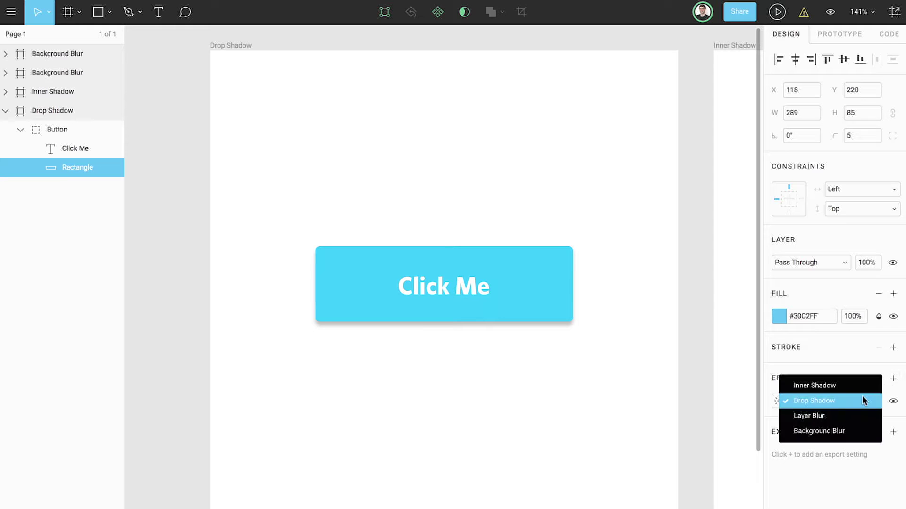
click(843, 381)
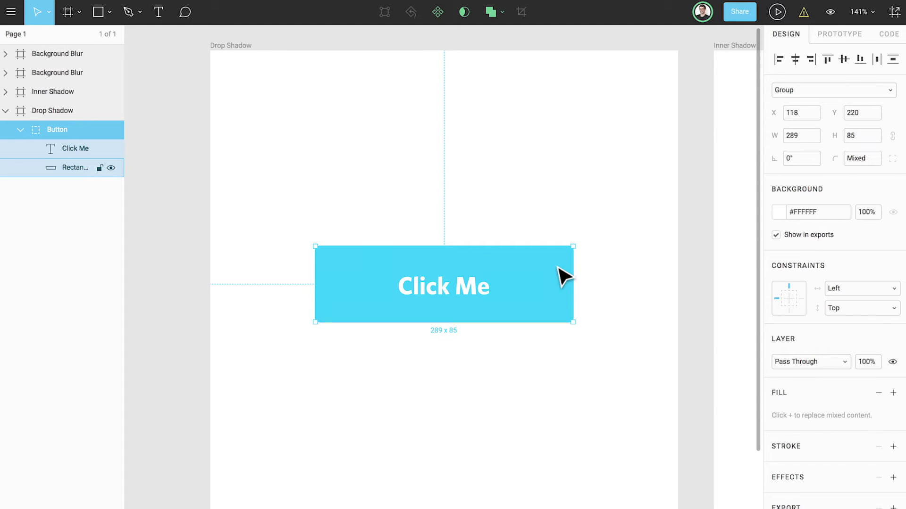
Step: Give the Rectangle inside the Button group a Drop Shadow (blur 4, Y 4, black 25%)
double_click(564, 277)
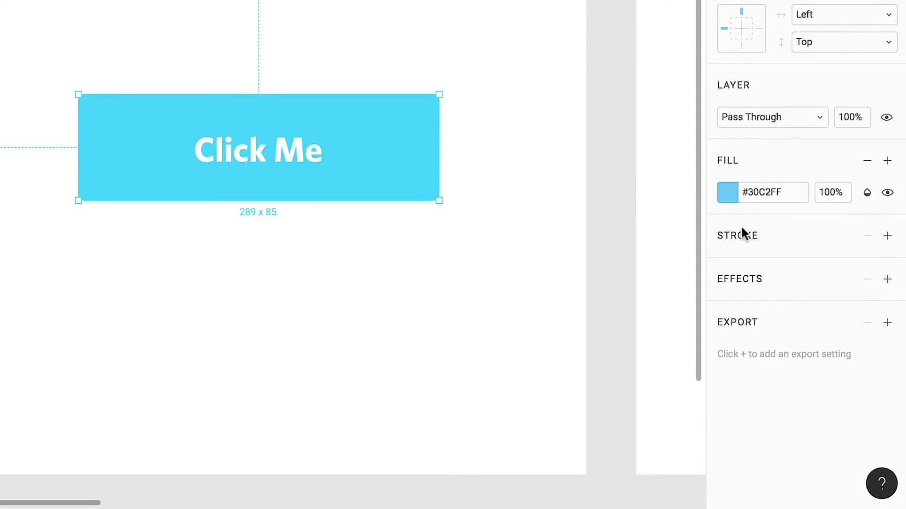
click(886, 280)
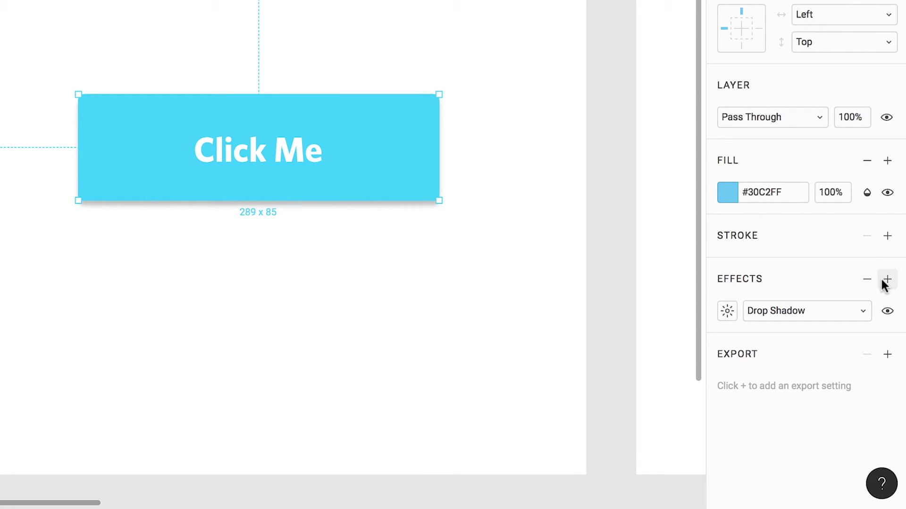
click(732, 313)
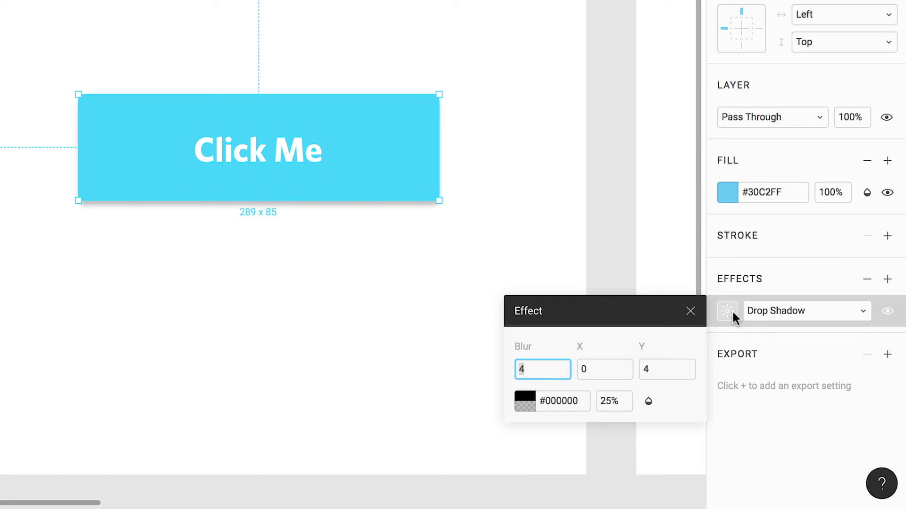
Step: Change the button's drop shadow to blur 10 and Y offset 6
text(10)
key(Return)
click(258, 147)
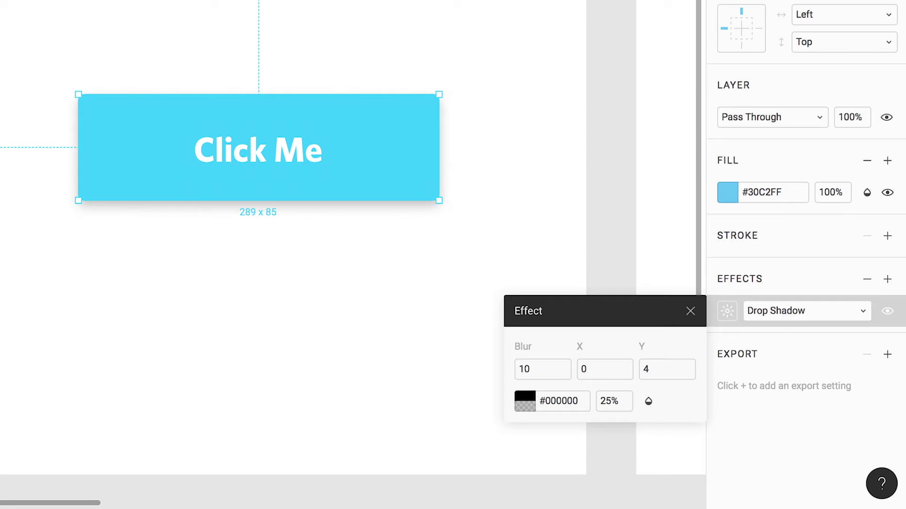
click(662, 371)
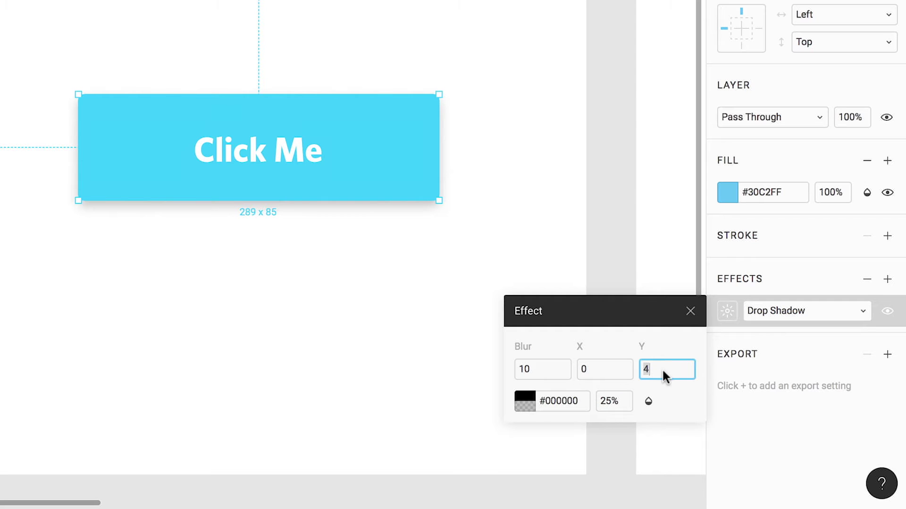
key(BackSpace)
text(6)
key(Return)
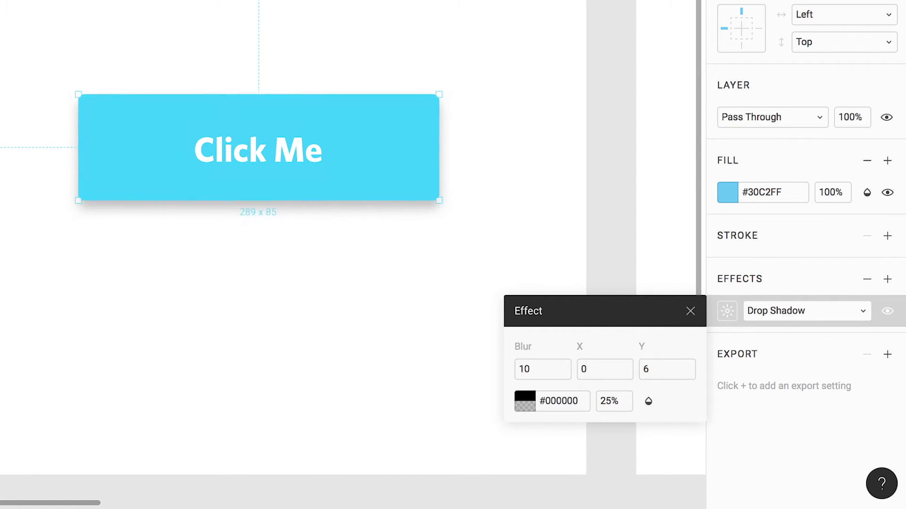
Step: Color the drop shadow #30C2FF, sampled from the button, at 40% opacity
click(530, 397)
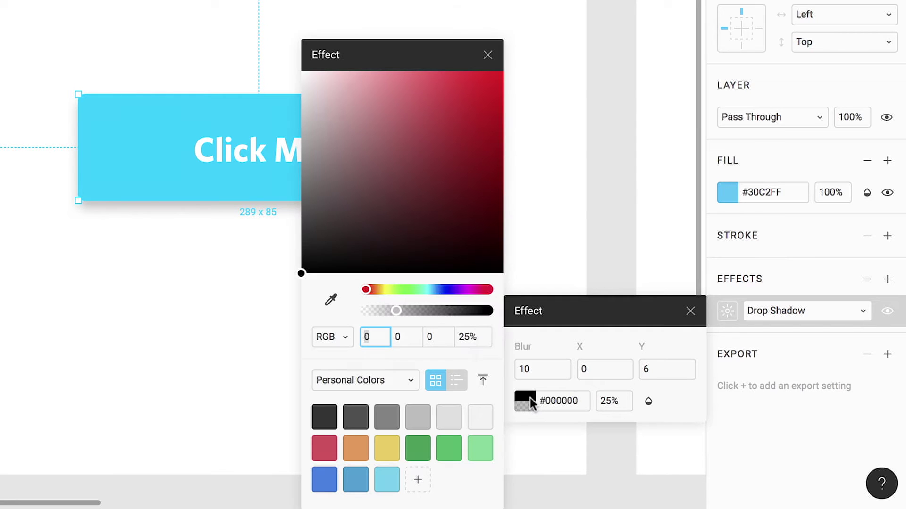
click(331, 299)
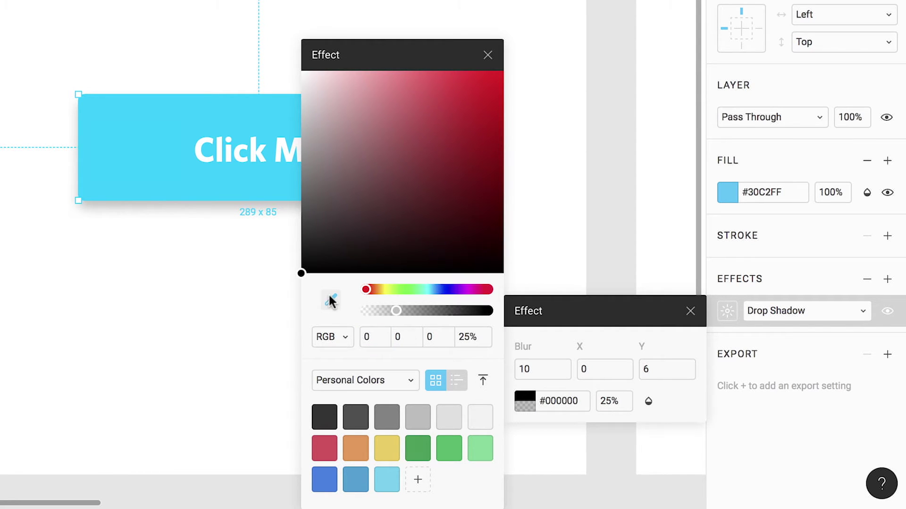
click(178, 180)
click(488, 56)
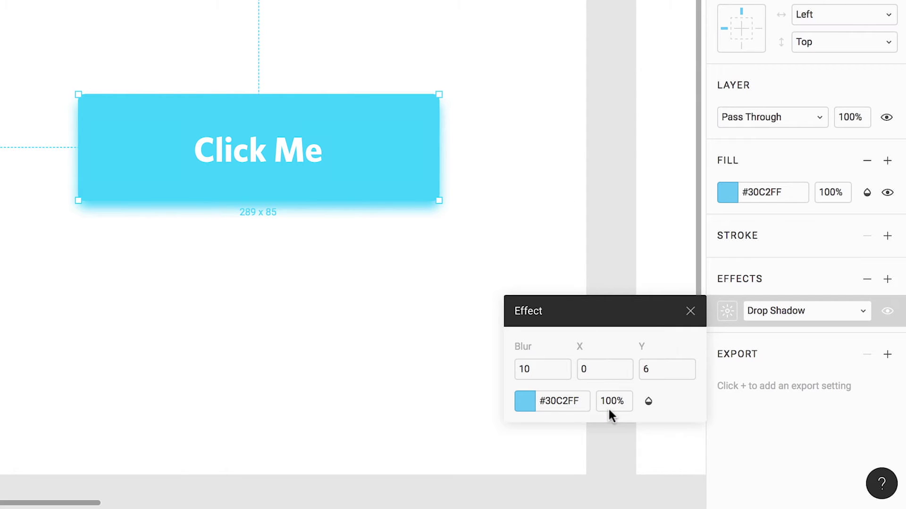
text(40)
key(Return)
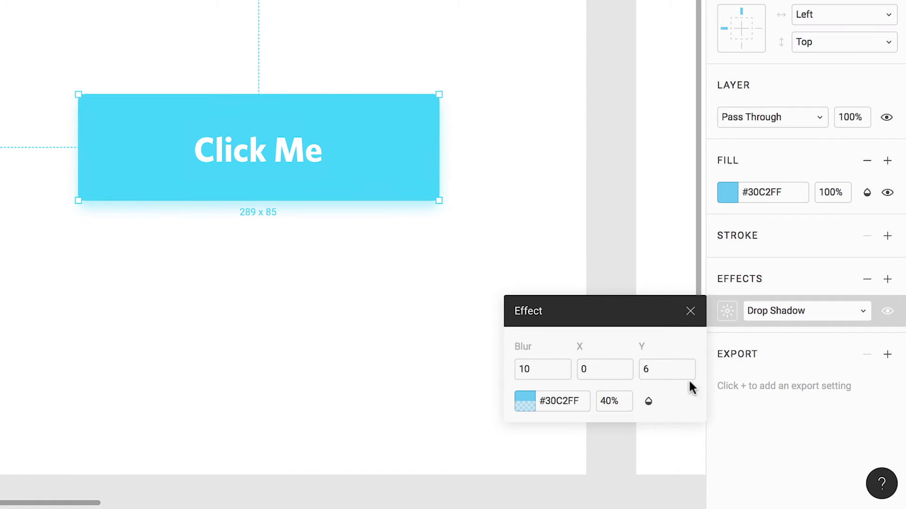
Step: Close the shadow settings and select the Drop Shadow entry for removal
click(886, 312)
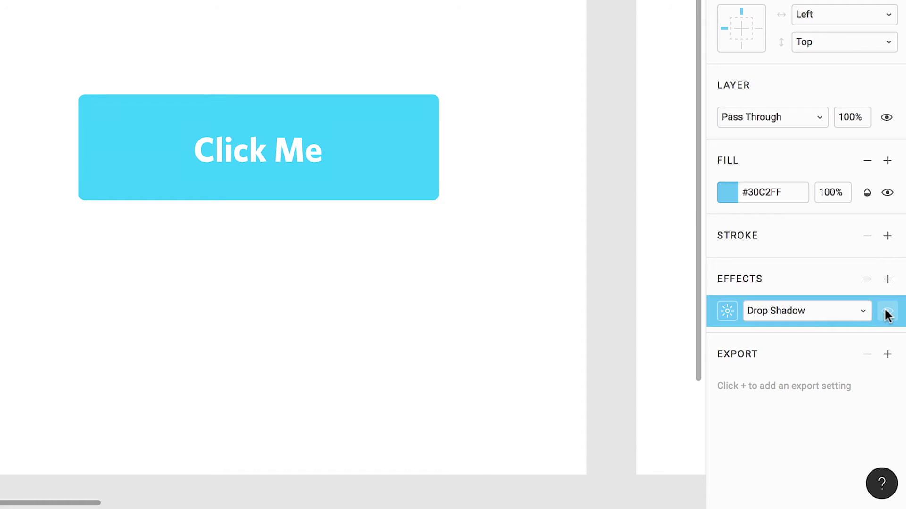
click(886, 312)
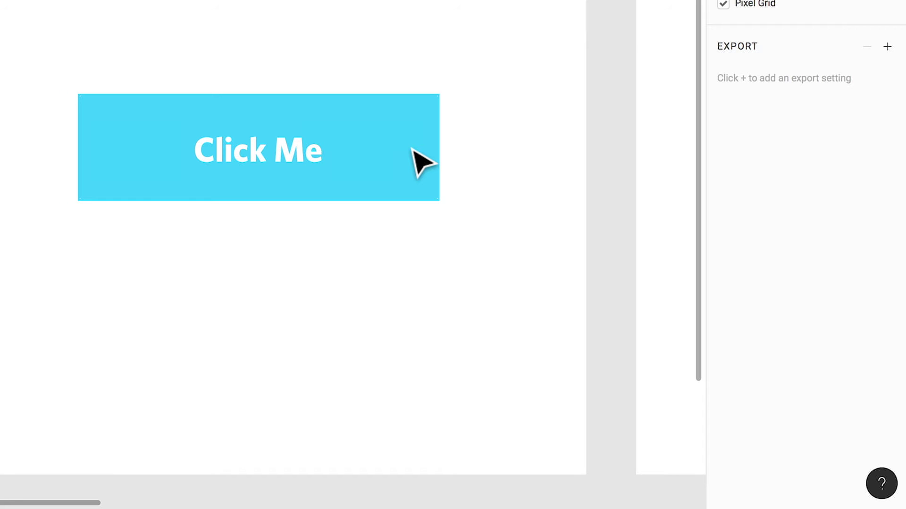
Step: Add an Inner Shadow to the button rectangle with blur 10 and Y offset 6
click(413, 150)
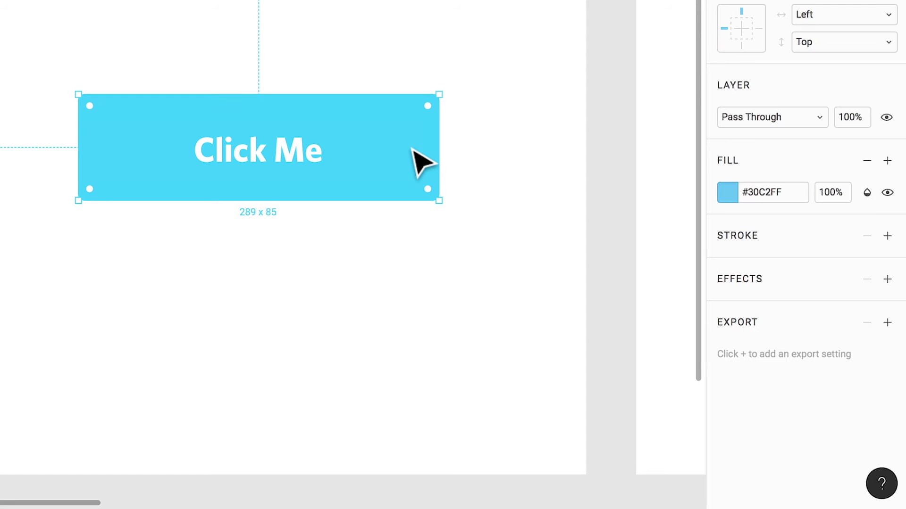
click(890, 281)
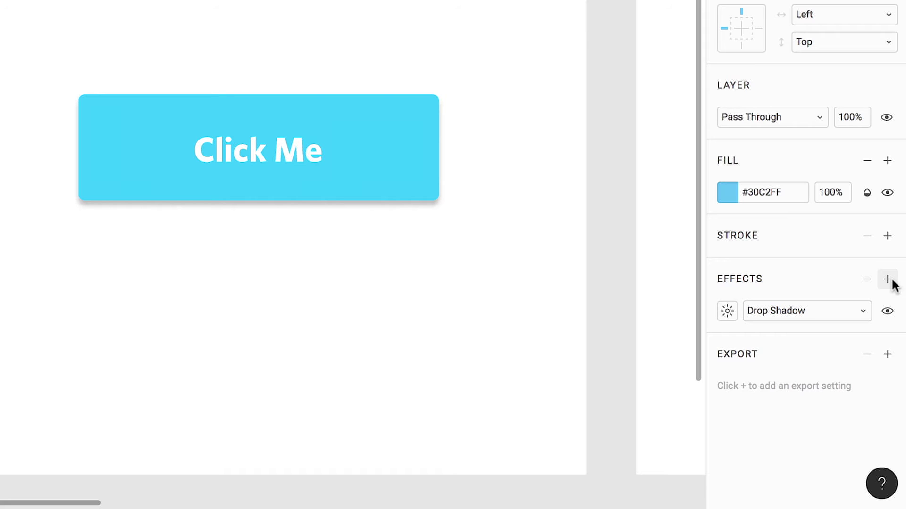
click(850, 309)
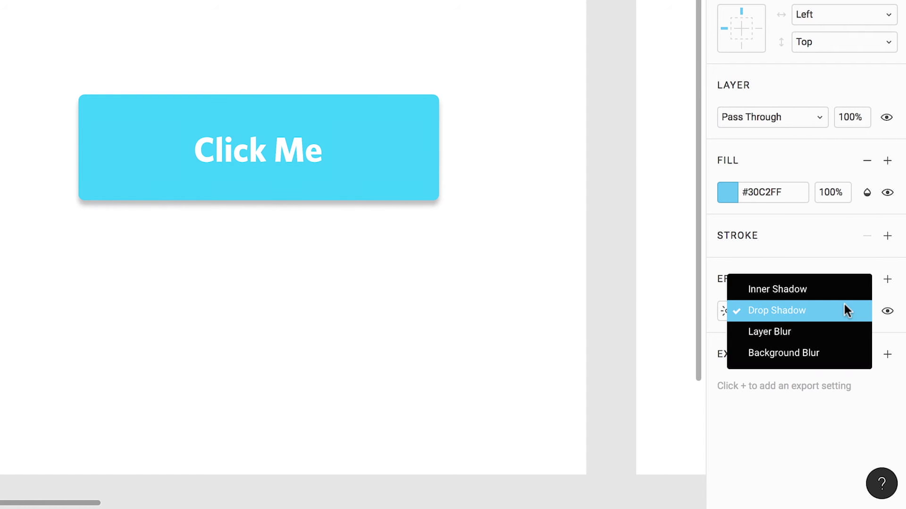
click(815, 293)
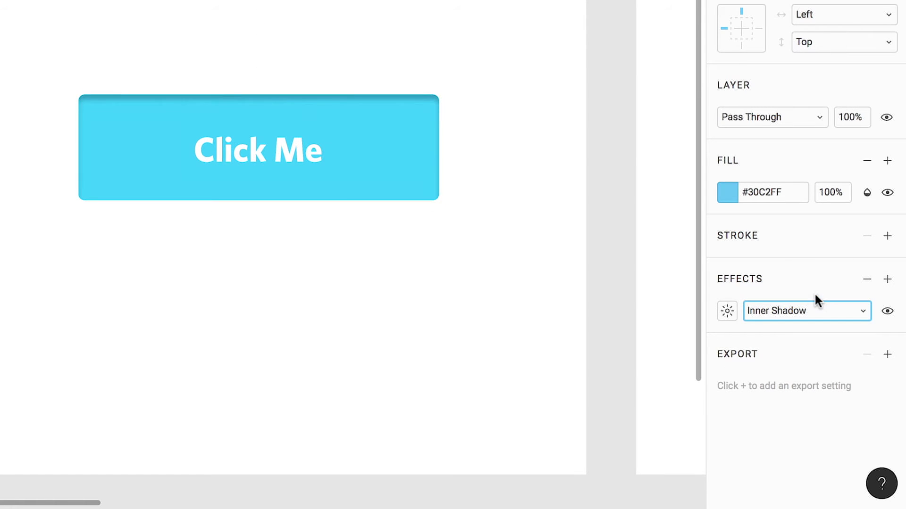
click(733, 309)
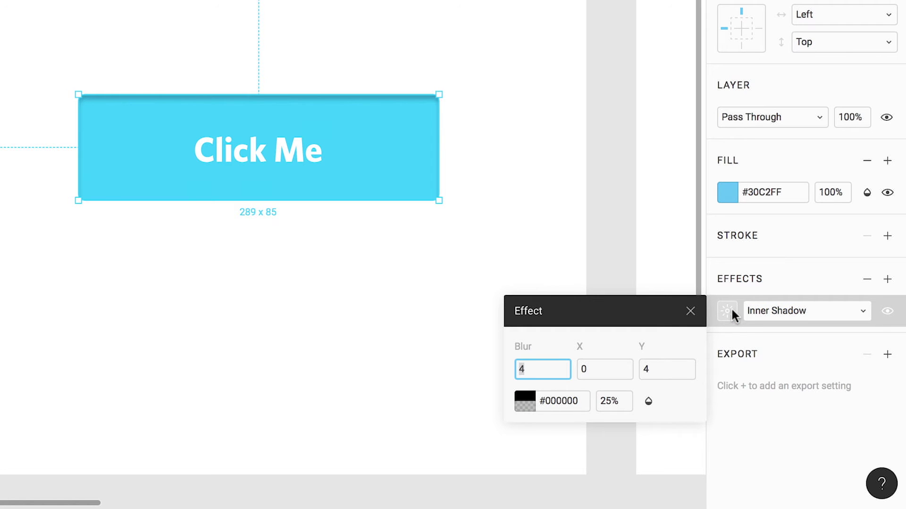
text(10)
click(667, 369)
text(6)
key(Return)
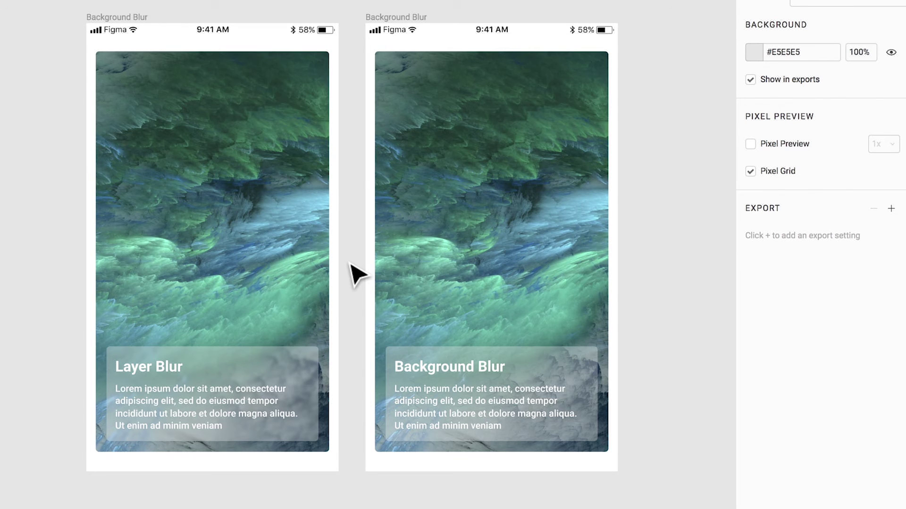
Step: Apply a Layer Blur of 10 to the left phone's background image
click(348, 264)
click(885, 407)
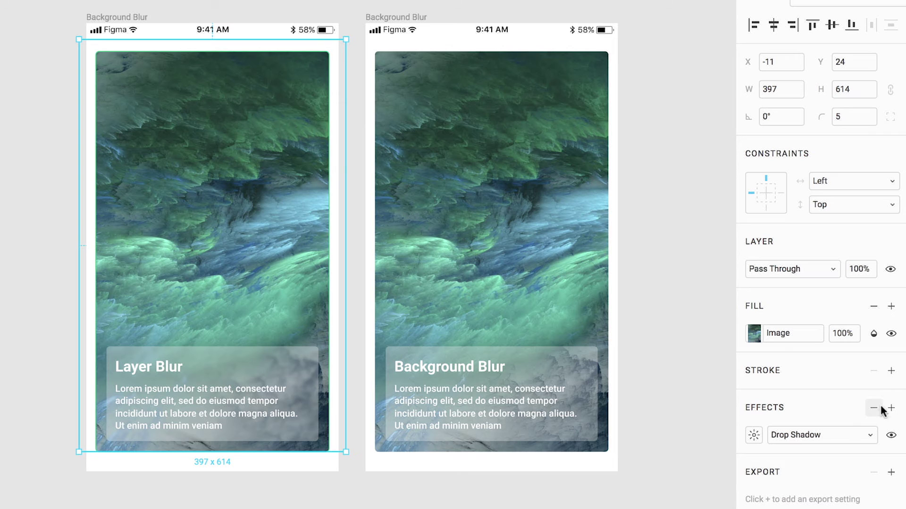
click(838, 434)
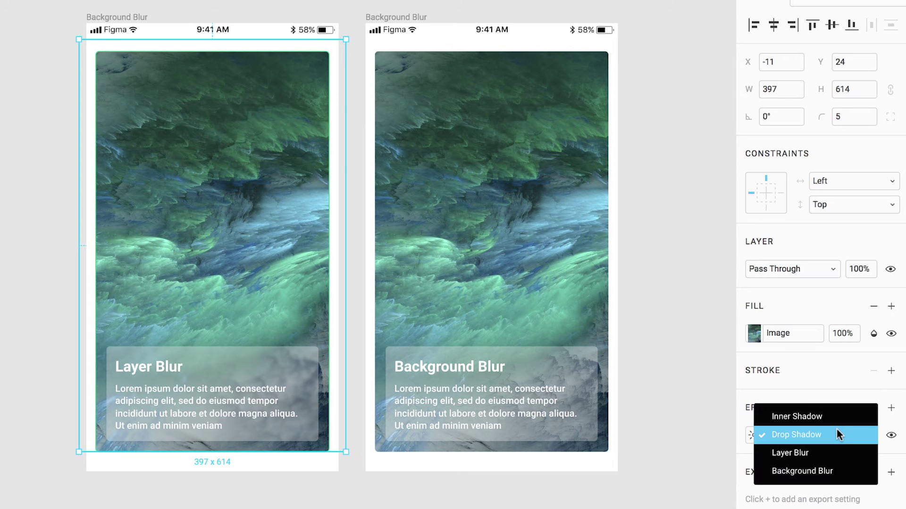
click(826, 452)
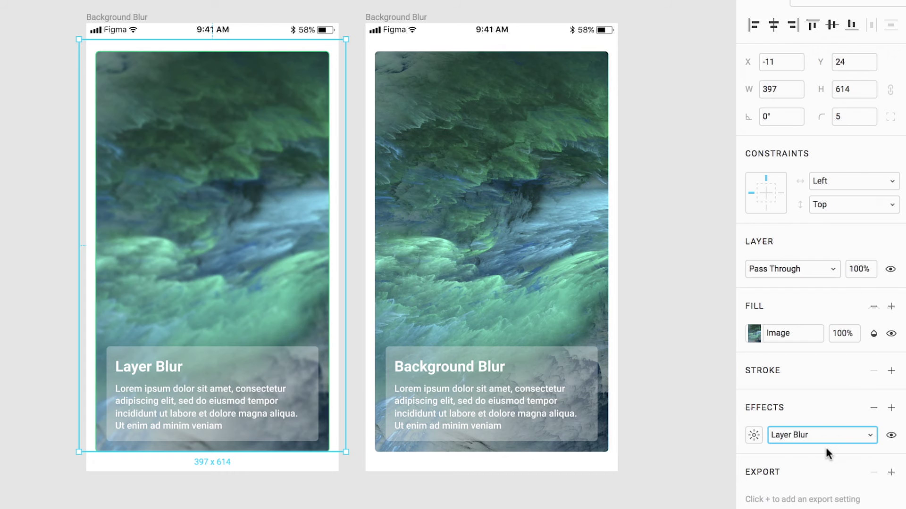
click(754, 435)
text(10)
key(Return)
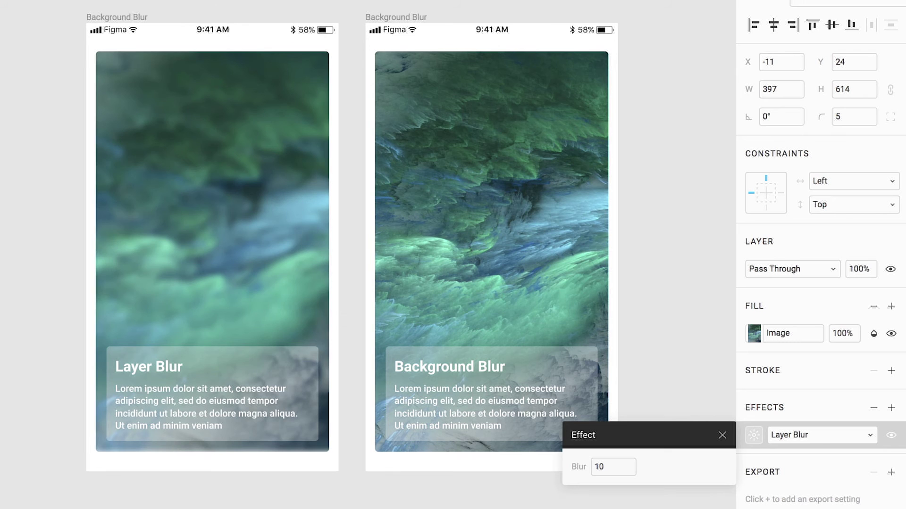
key(Escape)
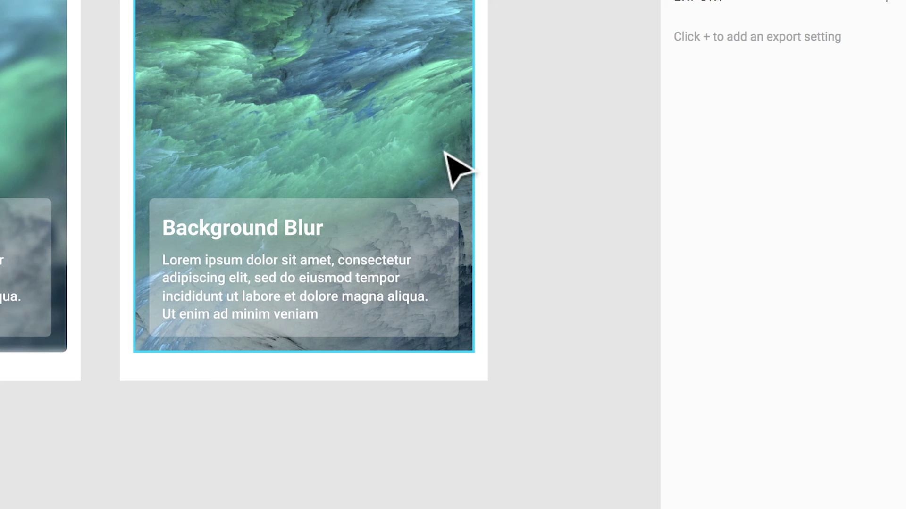
Step: Add a Background Blur of 20 to the translucent text card on the right phone
click(436, 206)
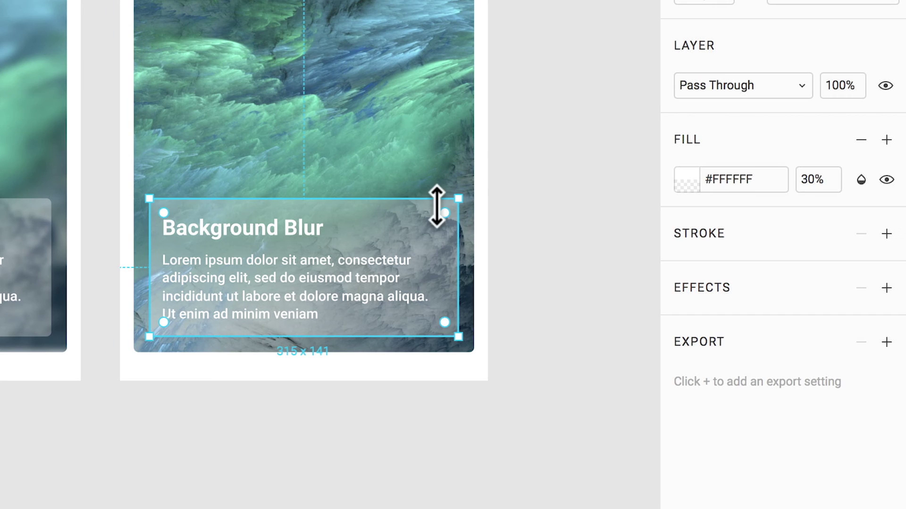
click(886, 288)
click(802, 329)
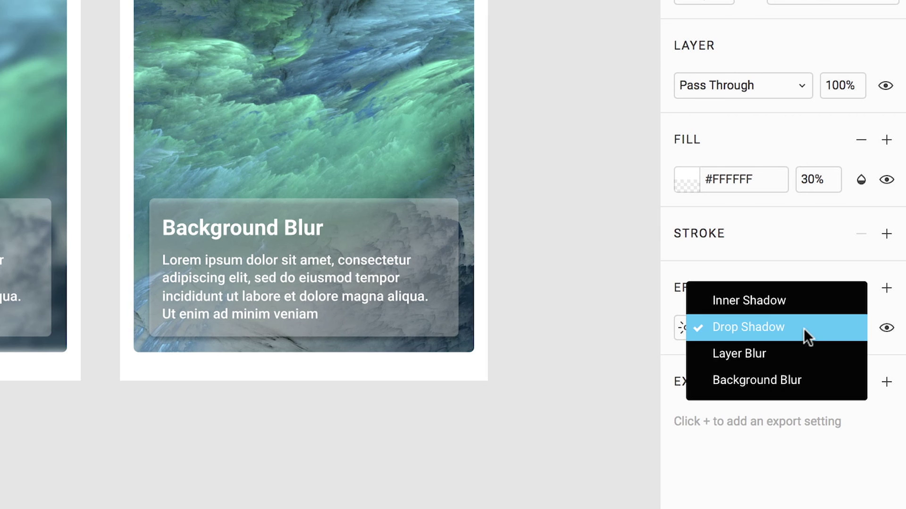
click(781, 373)
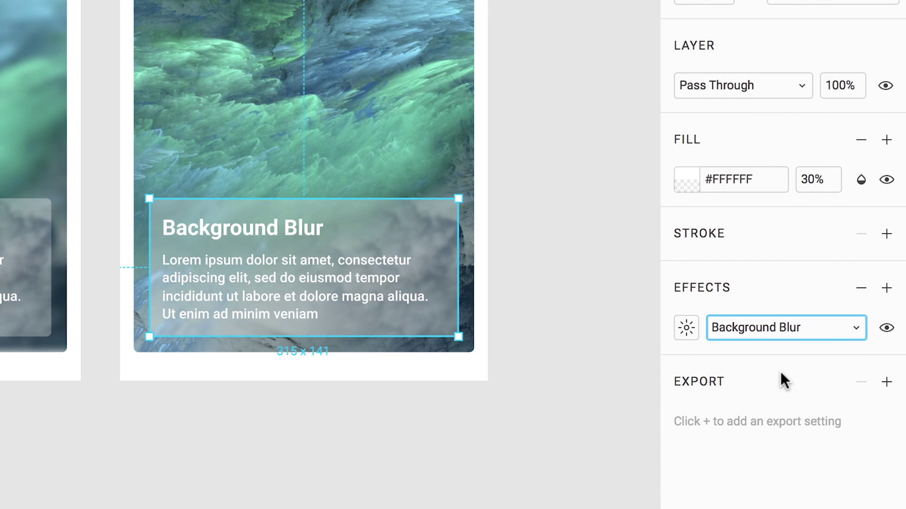
click(687, 330)
text(20)
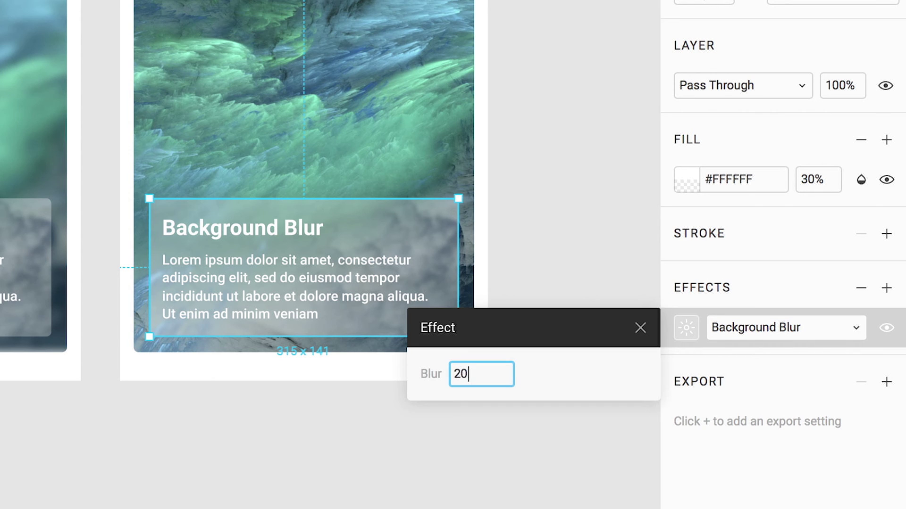
key(Return)
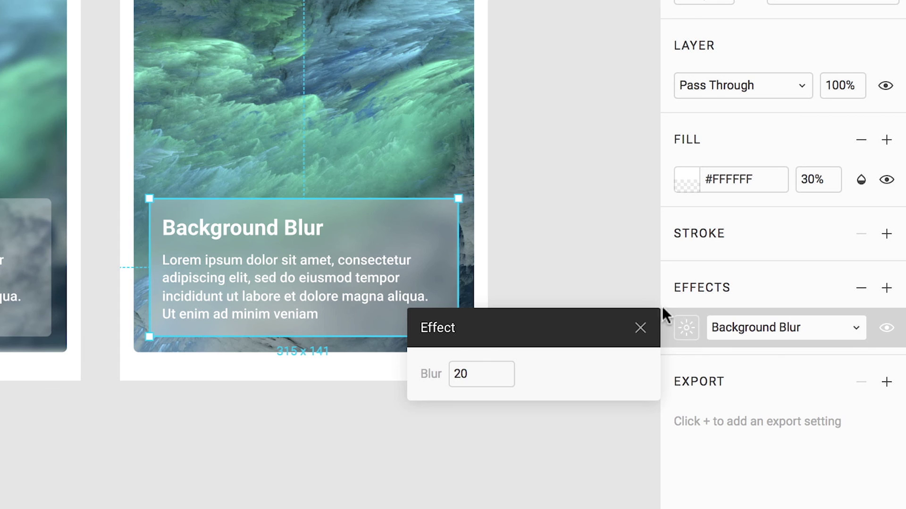
click(640, 328)
click(613, 283)
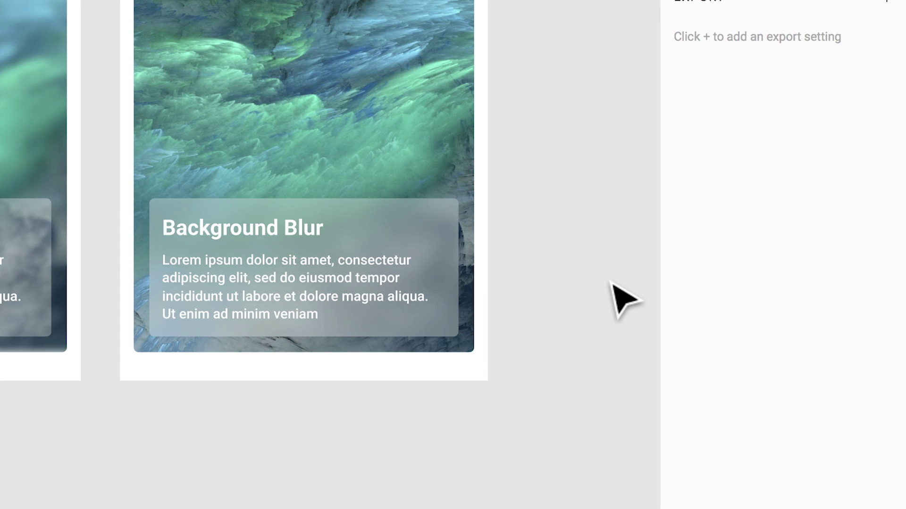